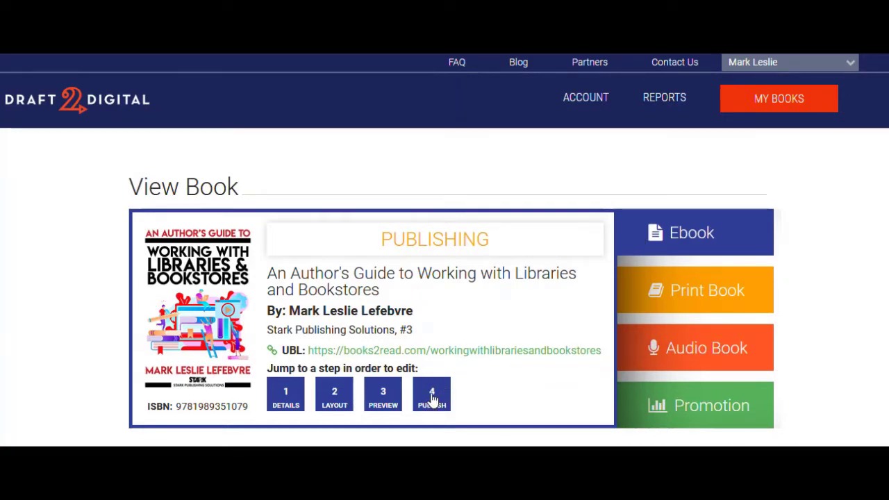
- Open the publishing settings of An Author's Guide to Working with Libraries and Bookstores and bring up its territorial prices
click(432, 398)
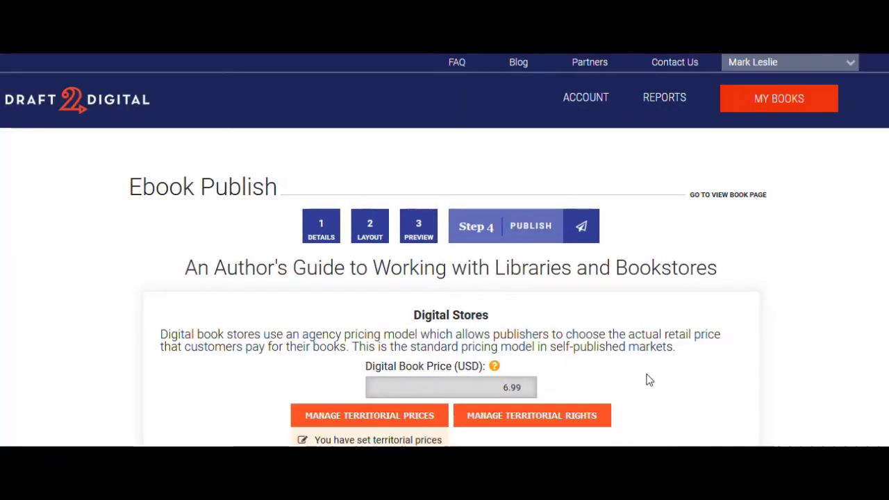
scroll(665, 367, down, 1)
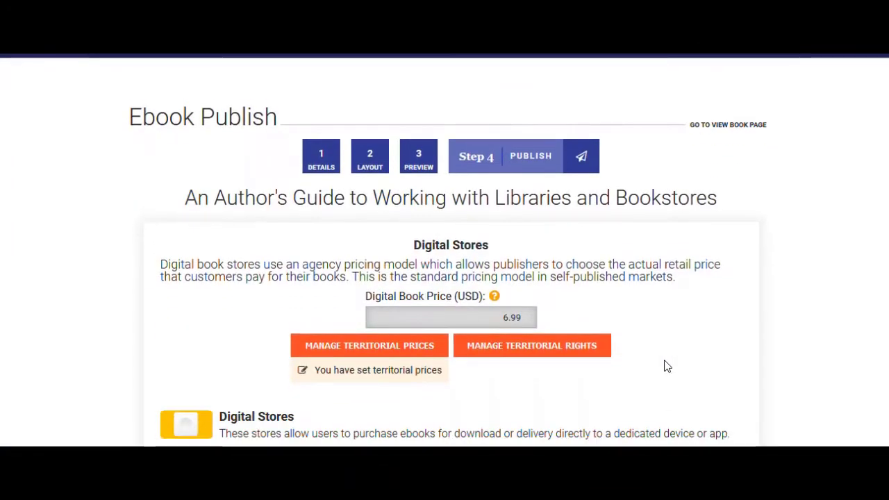
scroll(666, 367, down, 1)
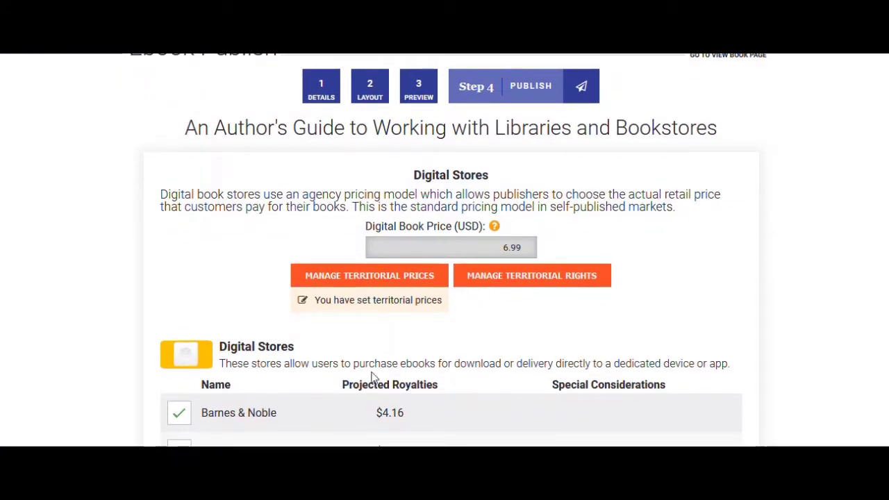
scroll(465, 363, down, 2)
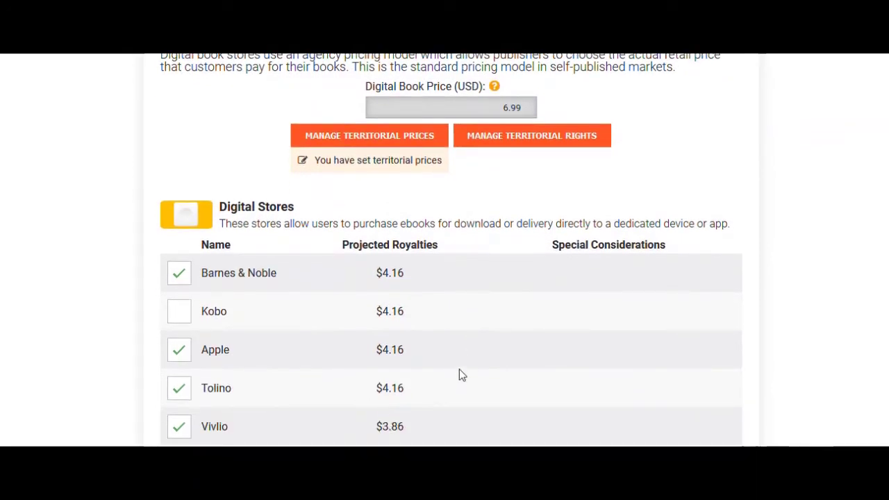
scroll(459, 375, up, 2)
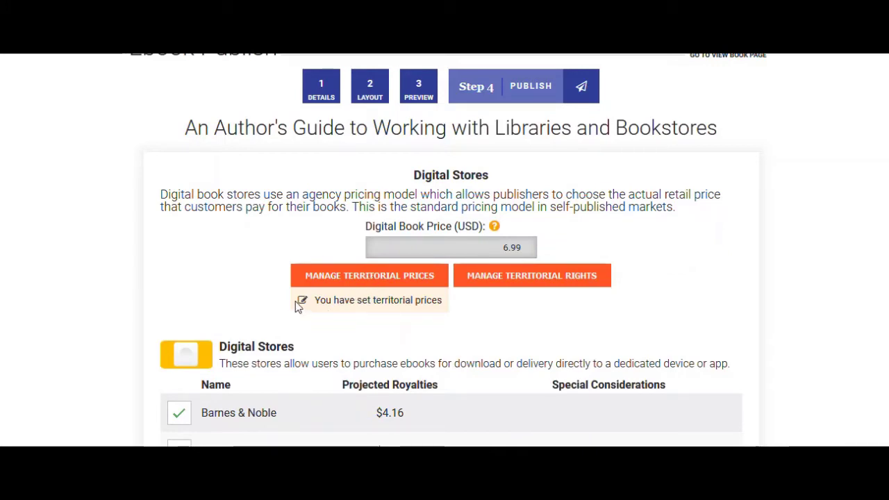
click(363, 279)
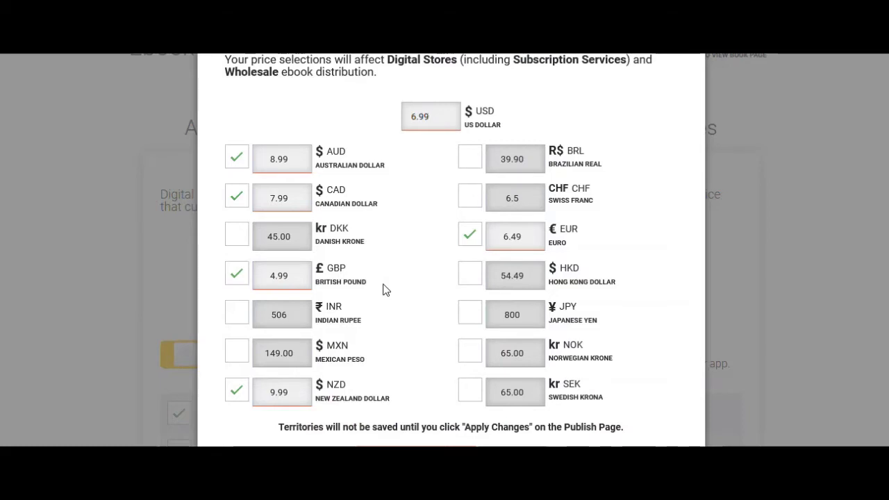
- Turn off the custom territorial prices for AUD, CAD, GBP, NZD and EUR
click(244, 159)
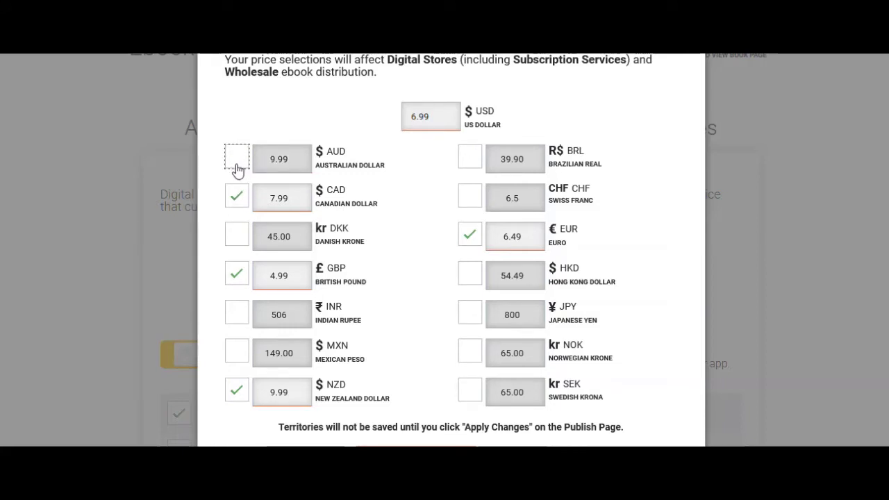
click(236, 199)
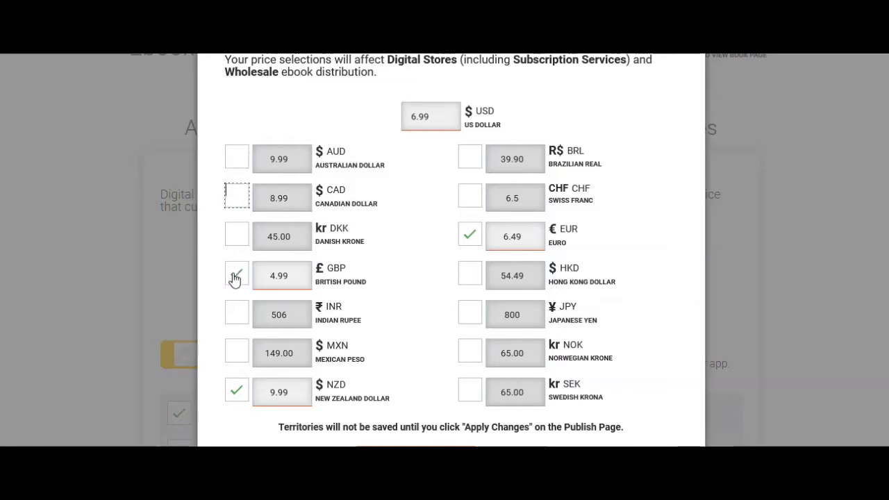
click(234, 278)
click(234, 392)
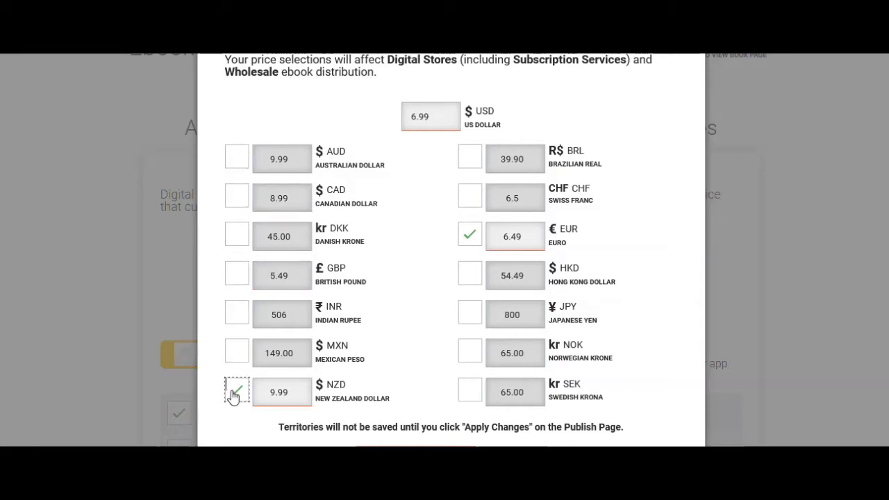
click(470, 238)
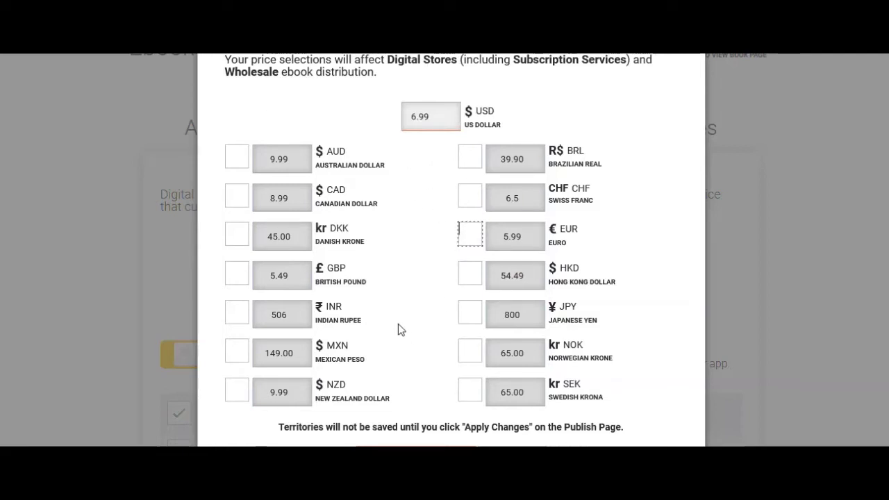
- Try a US dollar base price of 2.99 and set it back to 6.99
drag(433, 116, 361, 114)
text(2.99)
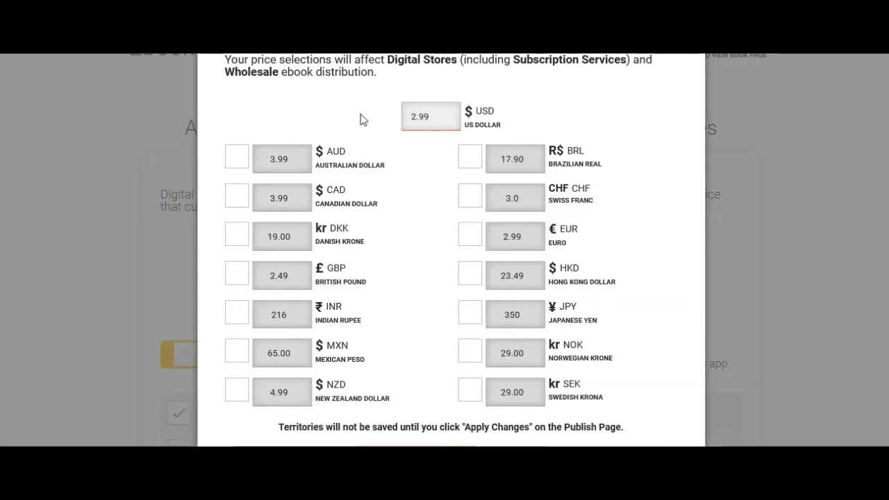
key(Tab)
drag(434, 118, 343, 108)
text(6.99)
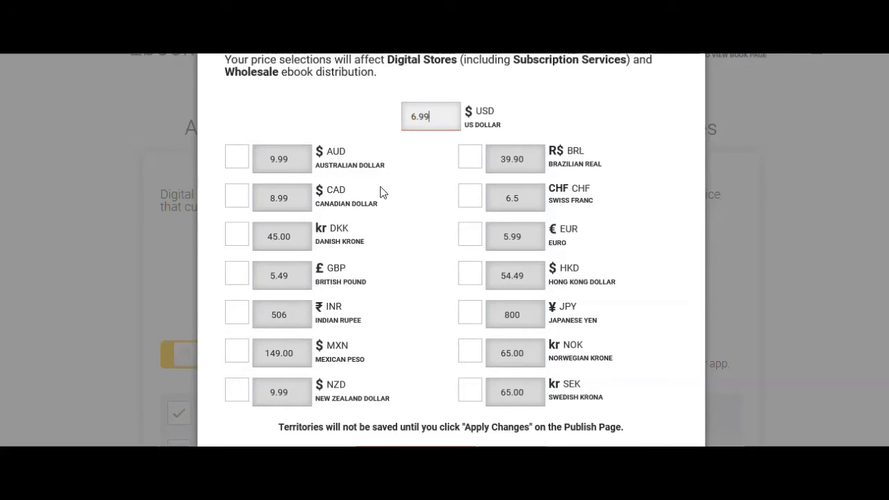
- Enable a custom Australian dollar price and set it to 8.99
click(237, 160)
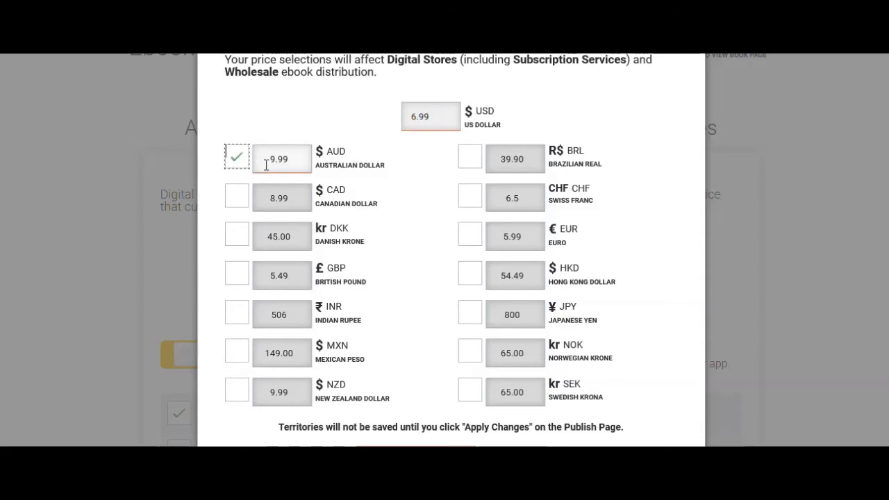
drag(270, 159, 275, 158)
click(272, 158)
key(Tab)
- Enable custom prices for CAD, GBP, NZD and EUR, and apply the territorial prices
click(237, 201)
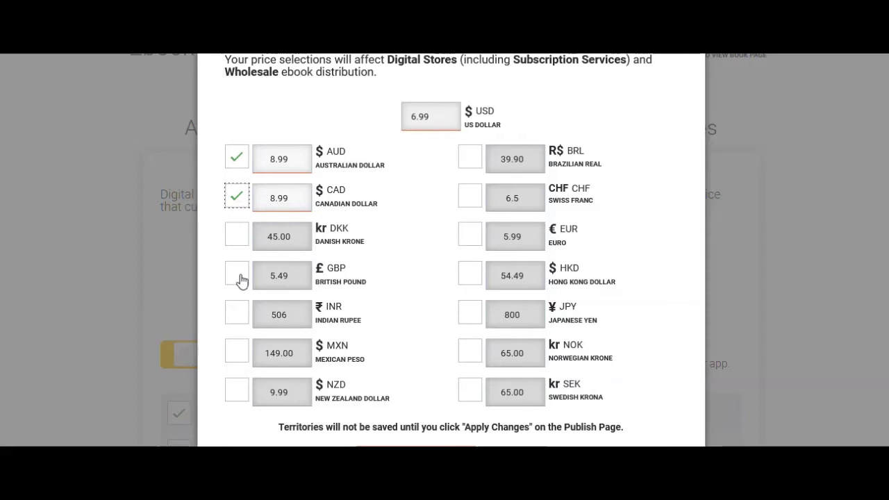
click(237, 278)
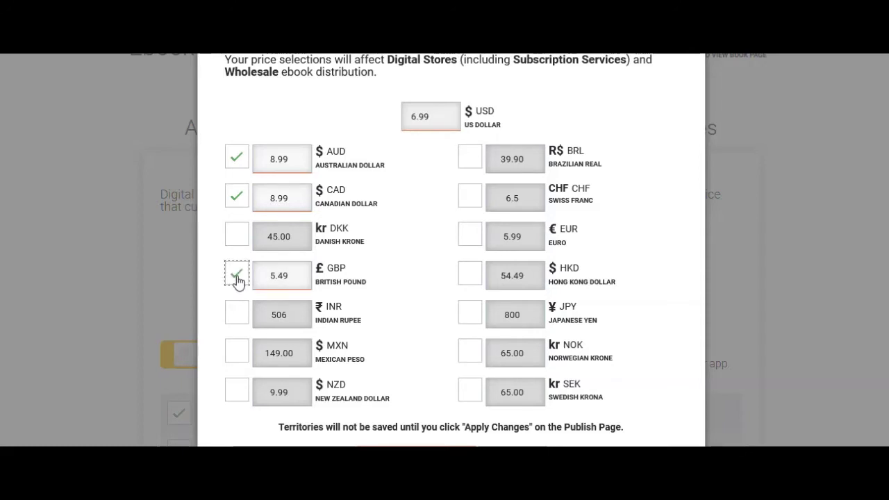
click(237, 392)
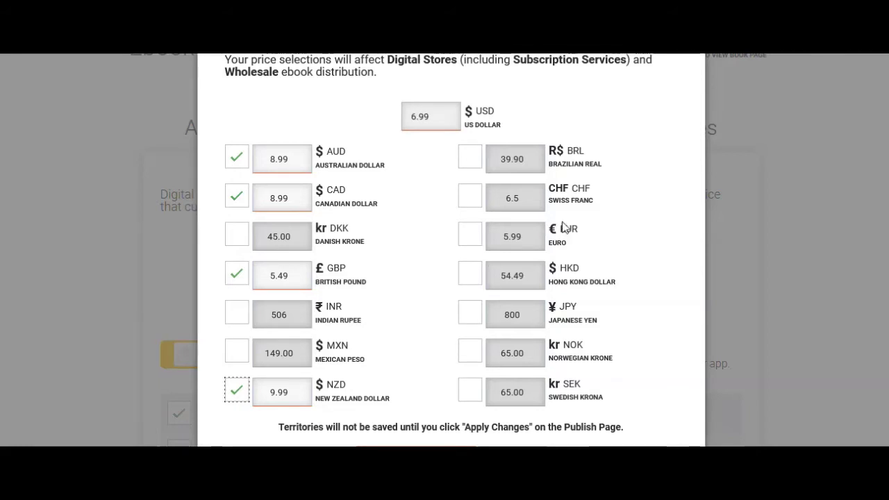
click(471, 238)
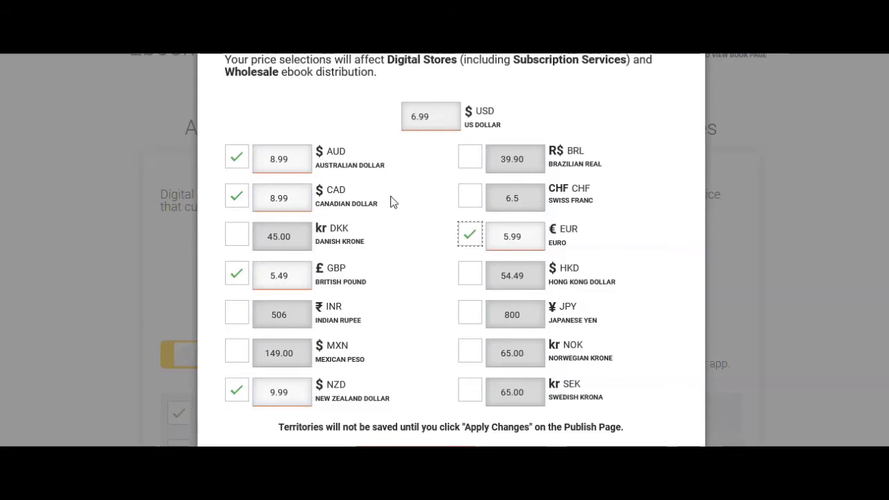
scroll(421, 357, down, 1)
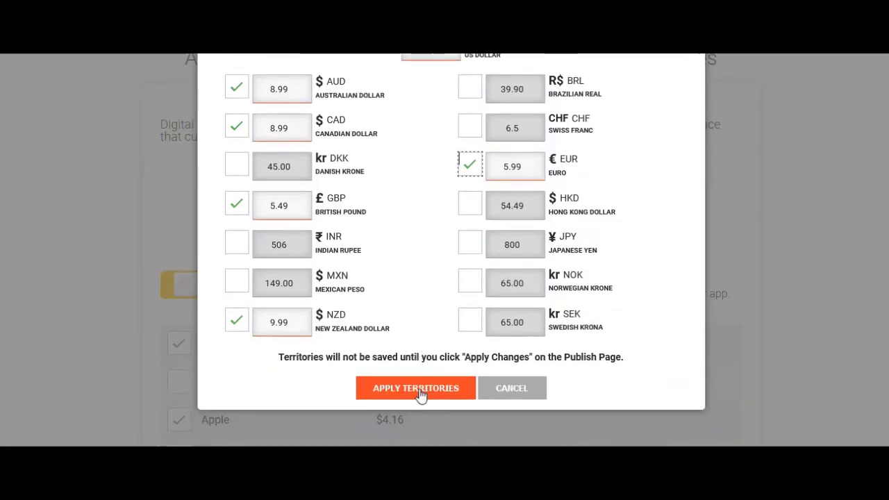
click(420, 390)
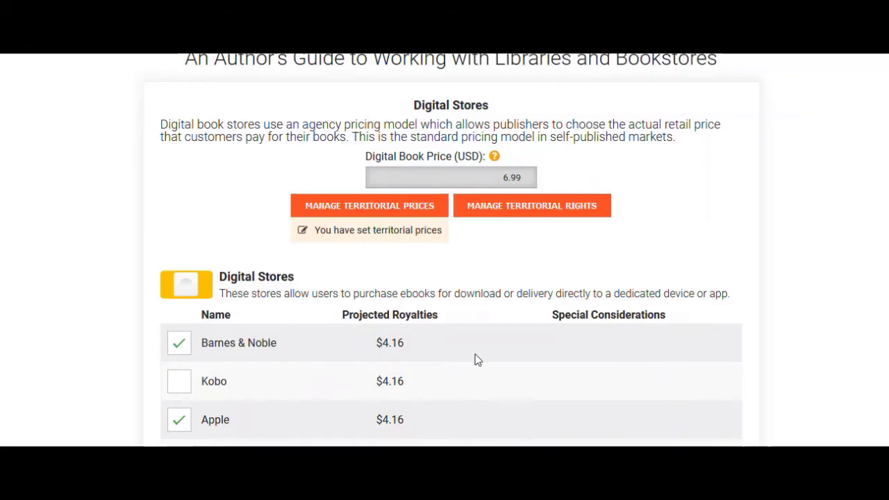
- Set the ebook's library price to 11.99 USD
scroll(477, 359, down, 13)
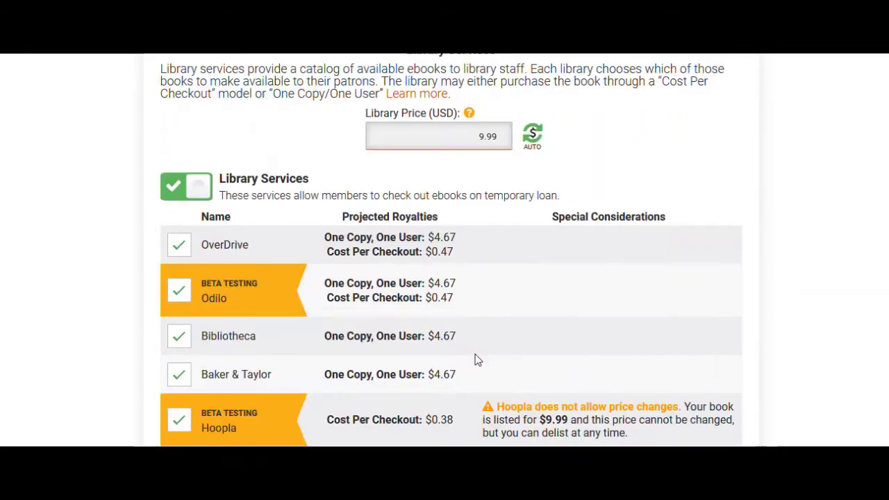
scroll(478, 360, down, 1)
scroll(479, 354, up, 2)
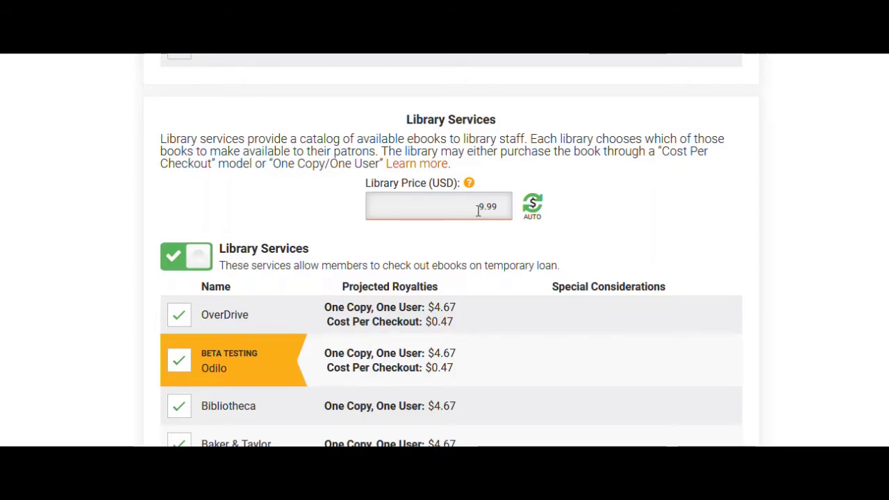
scroll(479, 308, up, 5)
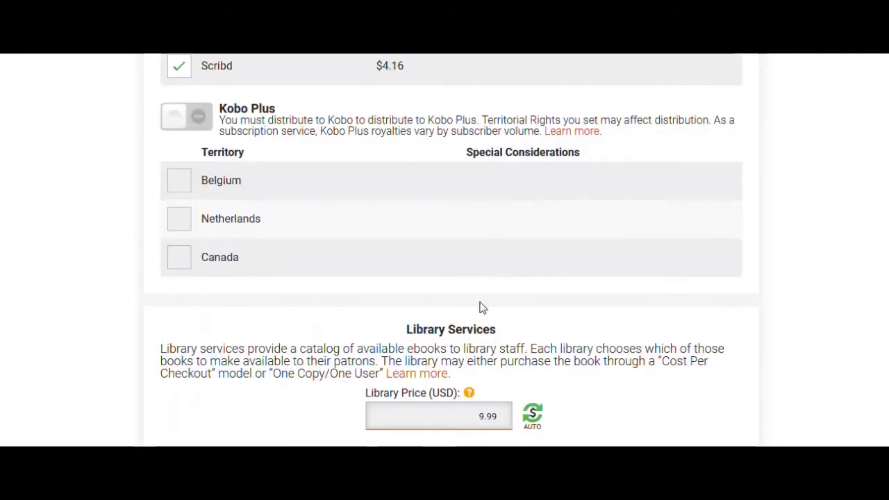
scroll(483, 308, up, 8)
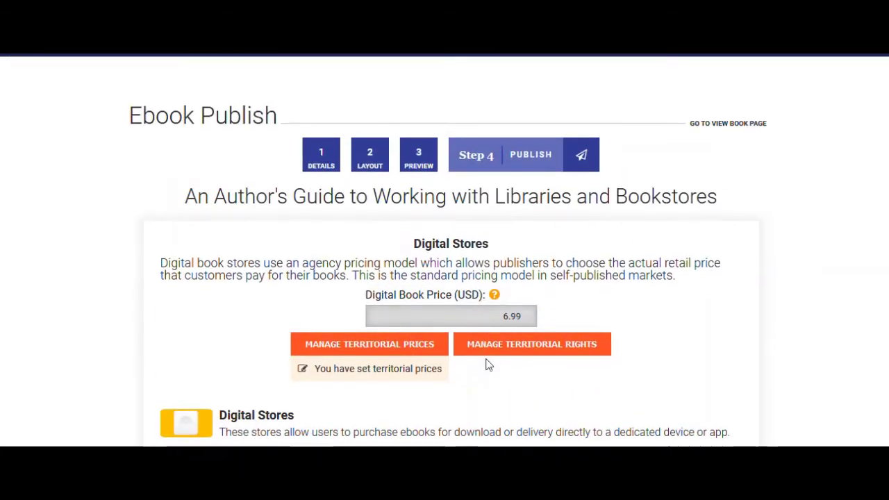
scroll(489, 365, down, 10)
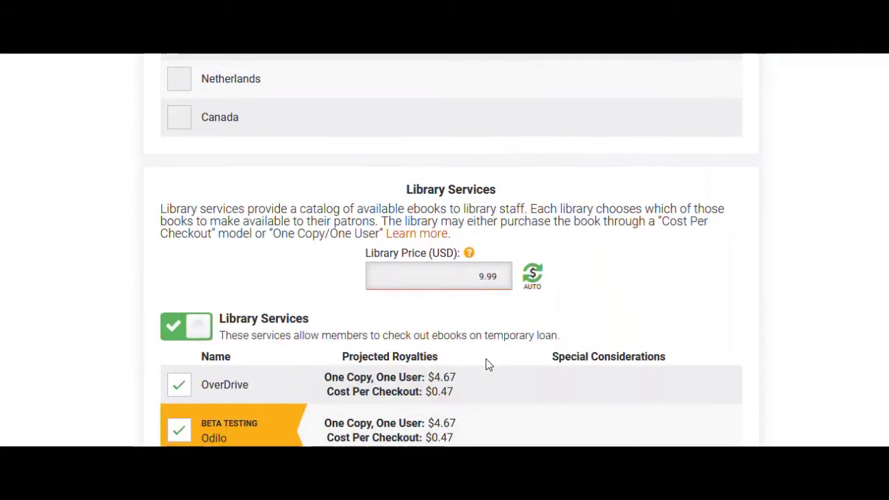
scroll(486, 357, up, 2)
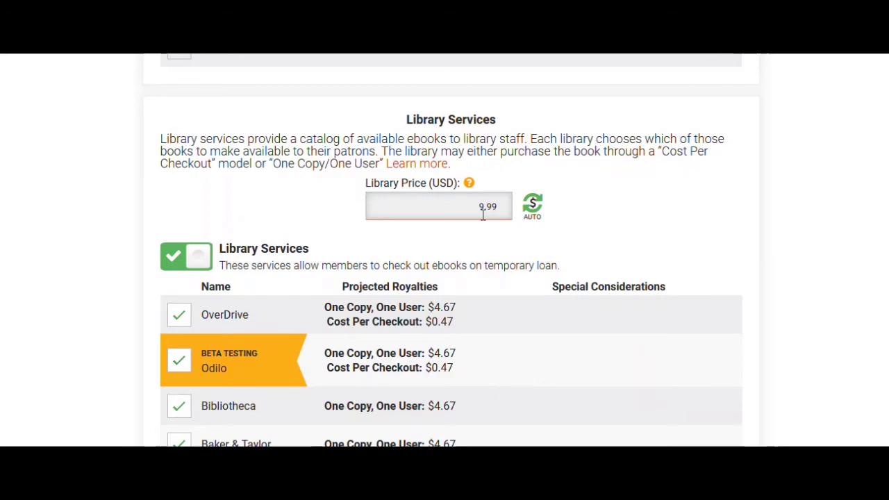
drag(478, 206, 485, 205)
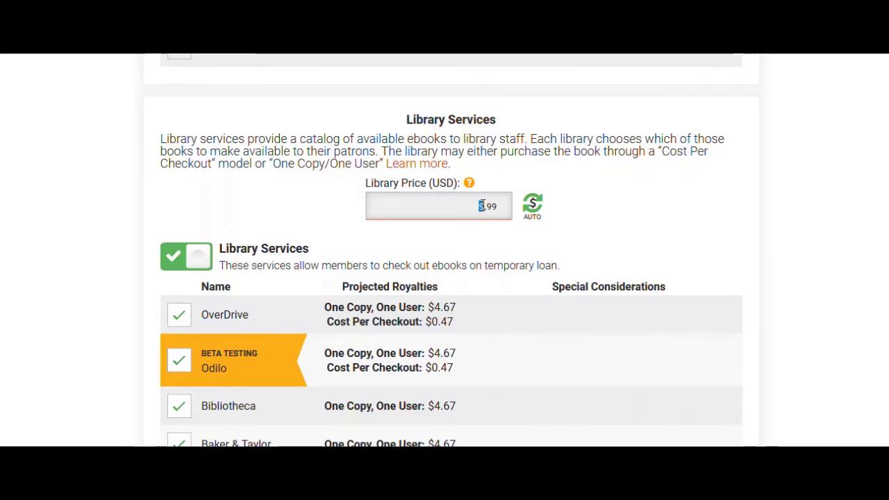
text(11)
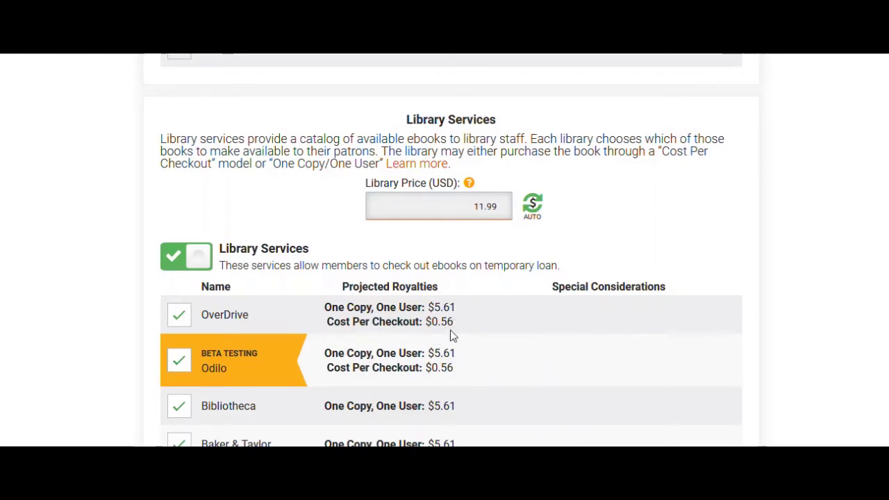
- Apply the pricing changes and publish the book, confirming original creator status and all necessary rights
scroll(482, 351, down, 3)
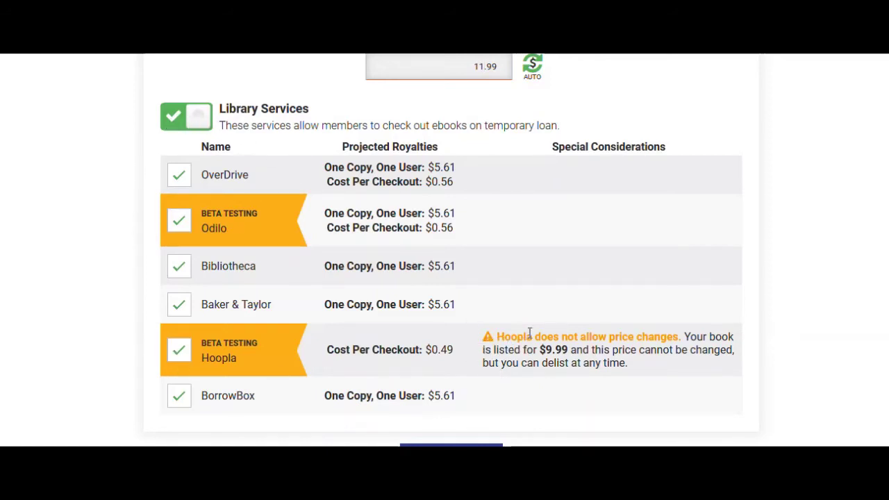
scroll(540, 333, down, 1)
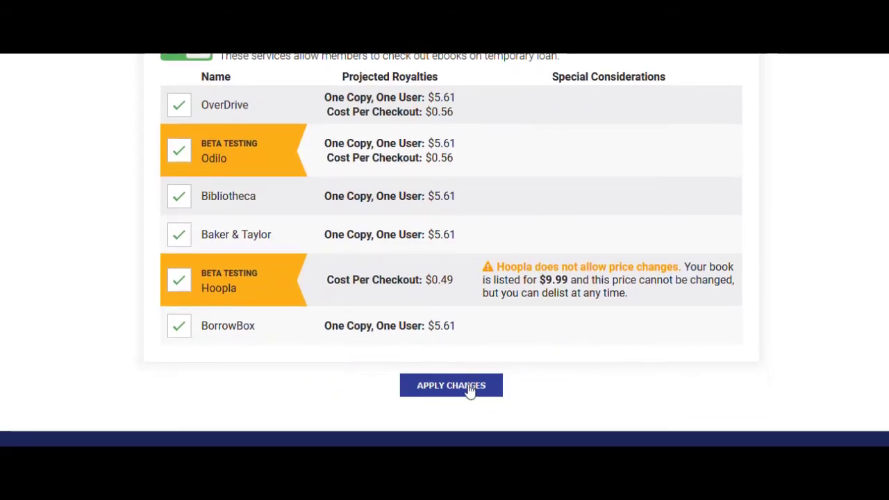
click(469, 387)
click(291, 123)
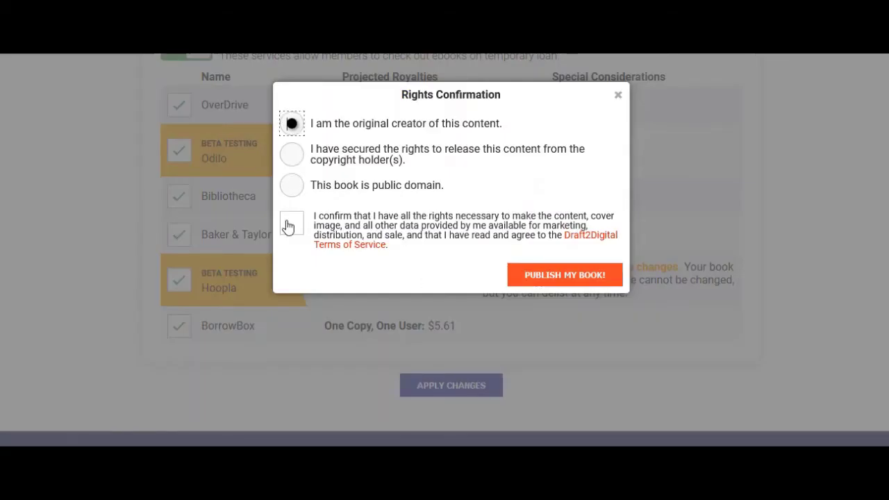
click(291, 224)
click(571, 276)
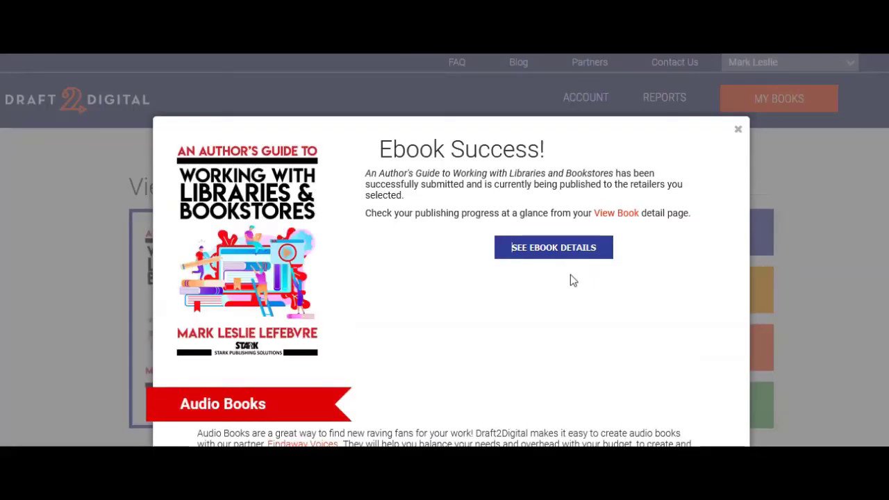
click(738, 132)
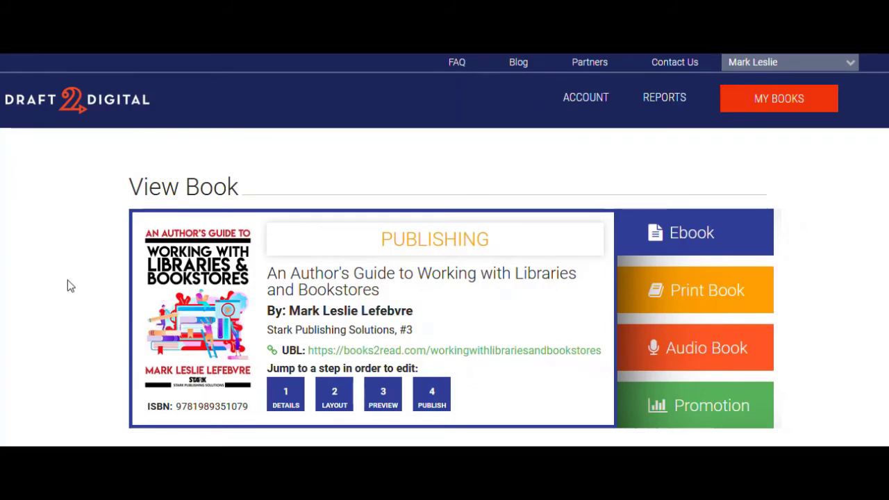
- Open the book's metadata page from its cover and review the ebook price, rights and description
click(187, 317)
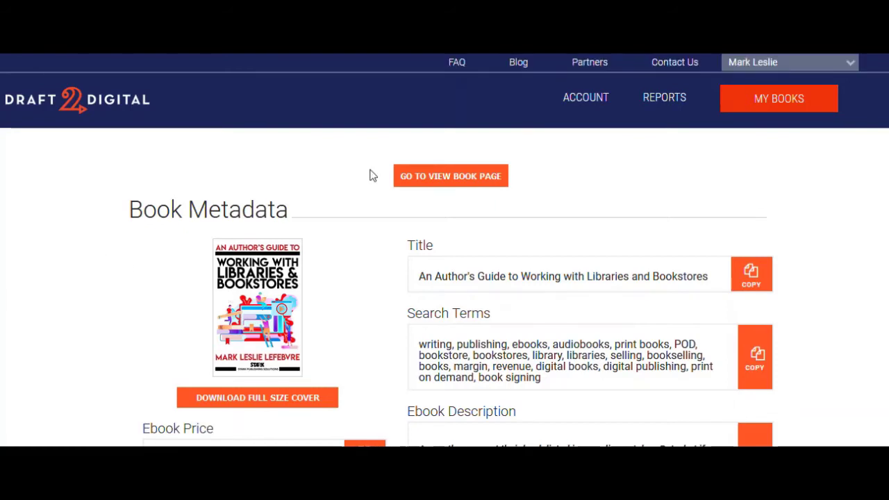
scroll(130, 270, down, 1)
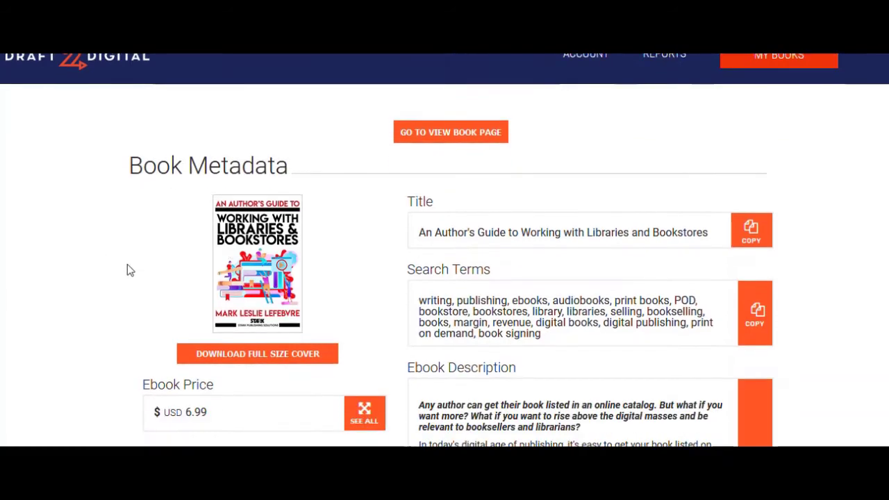
scroll(127, 270, down, 1)
scroll(109, 227, down, 3)
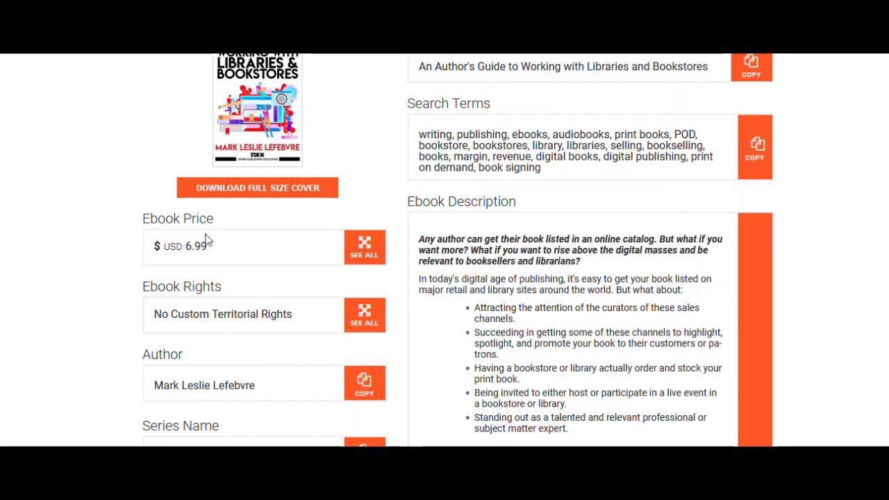
- Open the full list of ebook territorial prices, examine the custom and converted currency values, and close the list
click(365, 249)
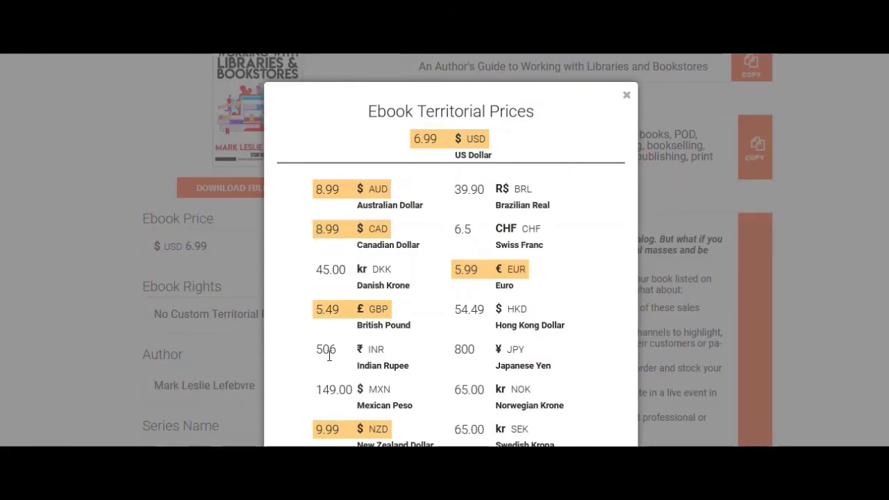
scroll(381, 361, down, 1)
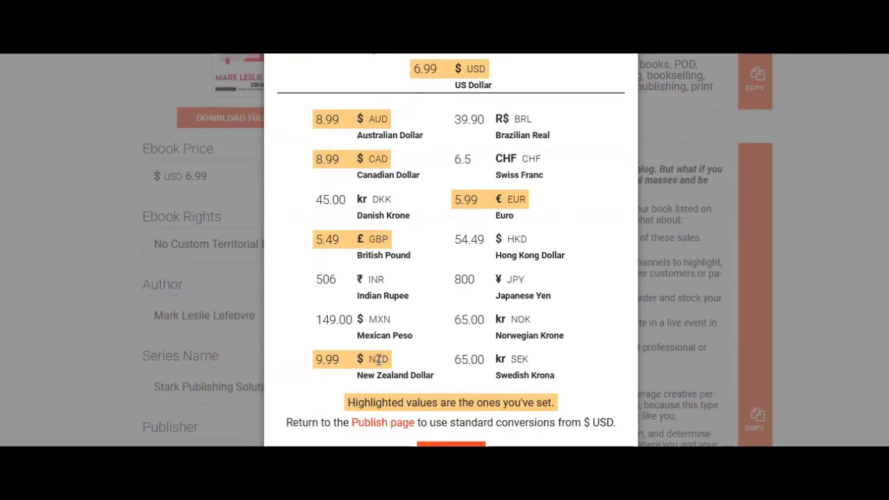
scroll(379, 355, up, 1)
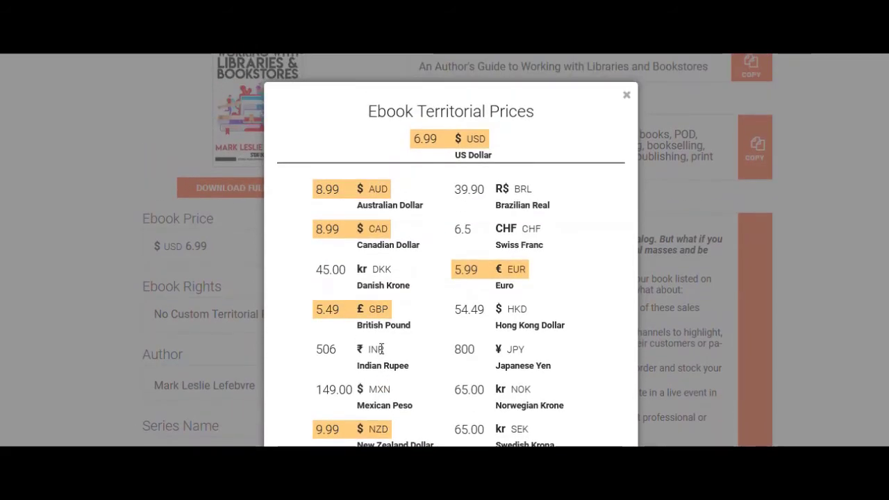
scroll(382, 348, down, 1)
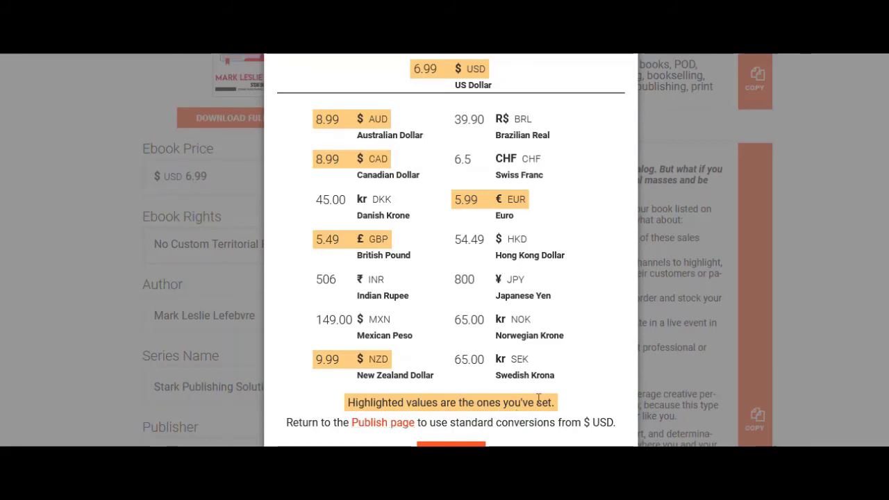
scroll(539, 397, down, 2)
scroll(565, 387, up, 2)
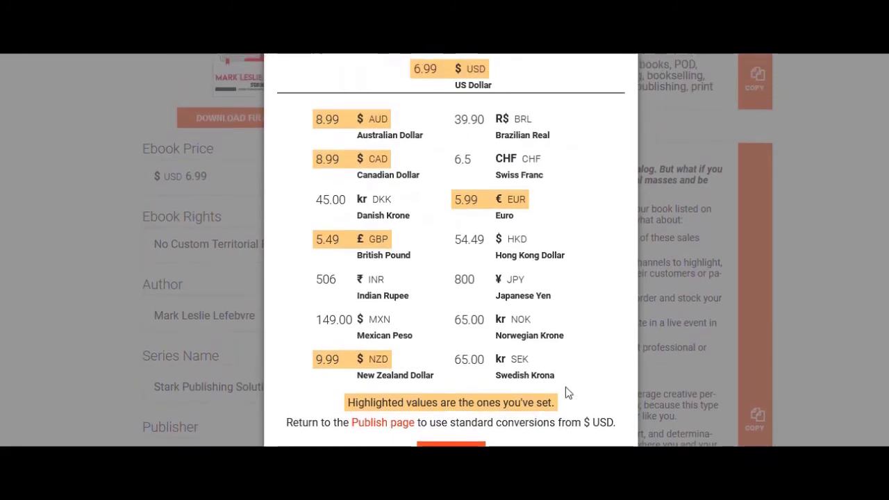
scroll(565, 387, up, 1)
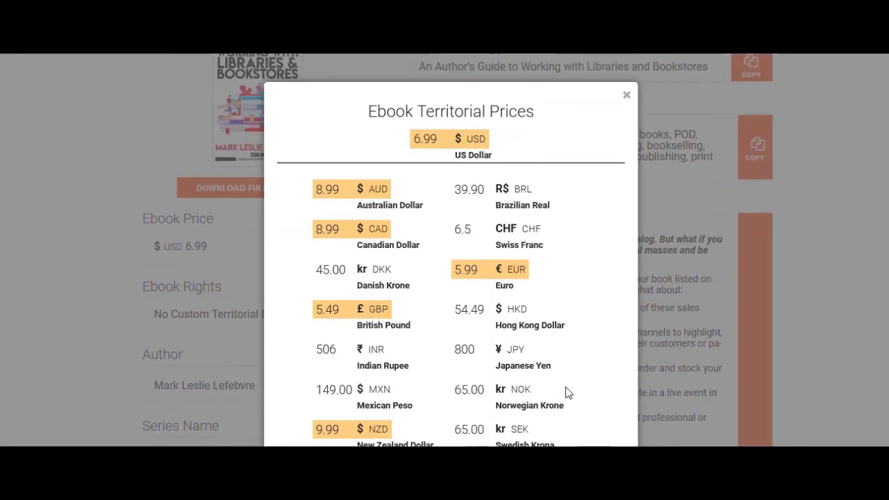
click(626, 95)
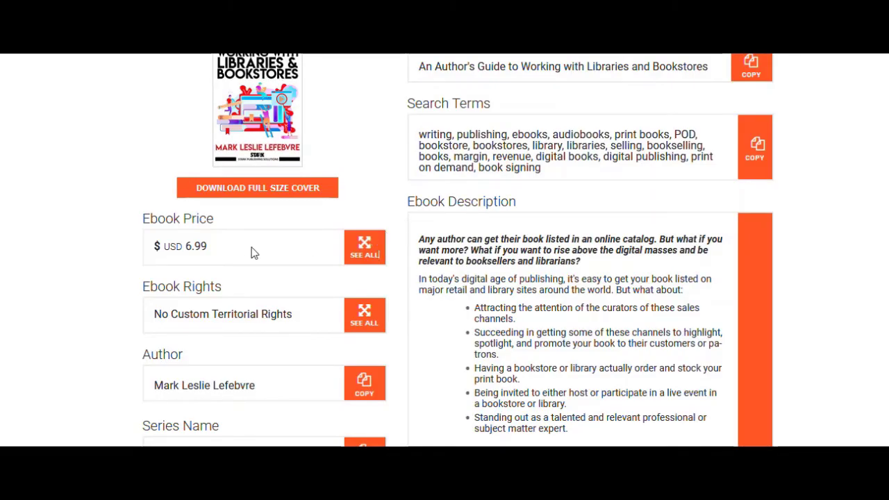
- Review the remaining book metadata, including the description, series, publisher, volume, release date, ISBN and BISACs
scroll(382, 284, down, 1)
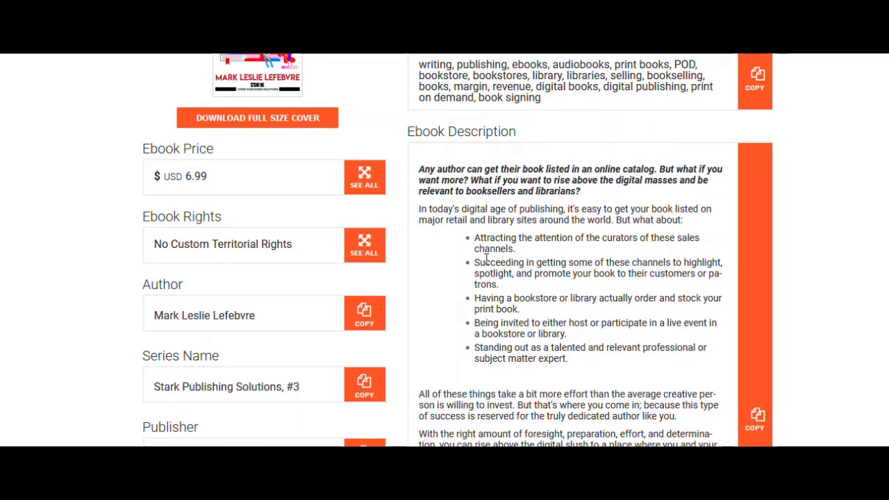
scroll(562, 276, down, 3)
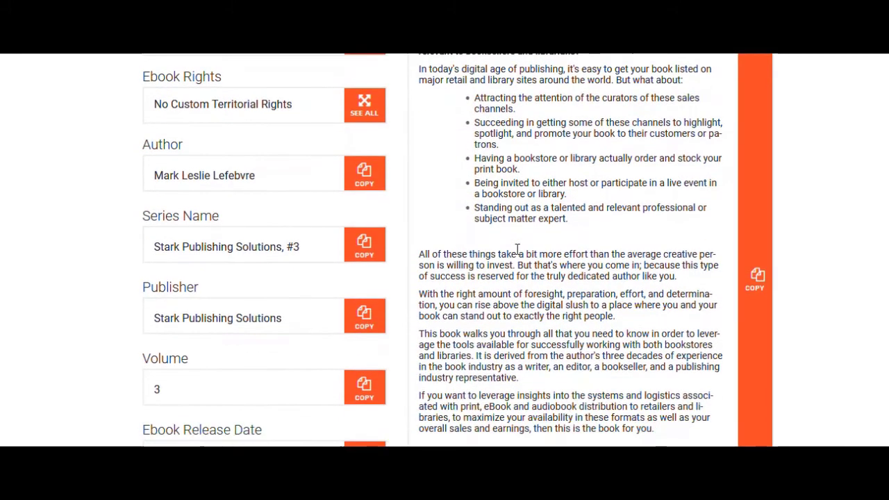
scroll(516, 251, down, 1)
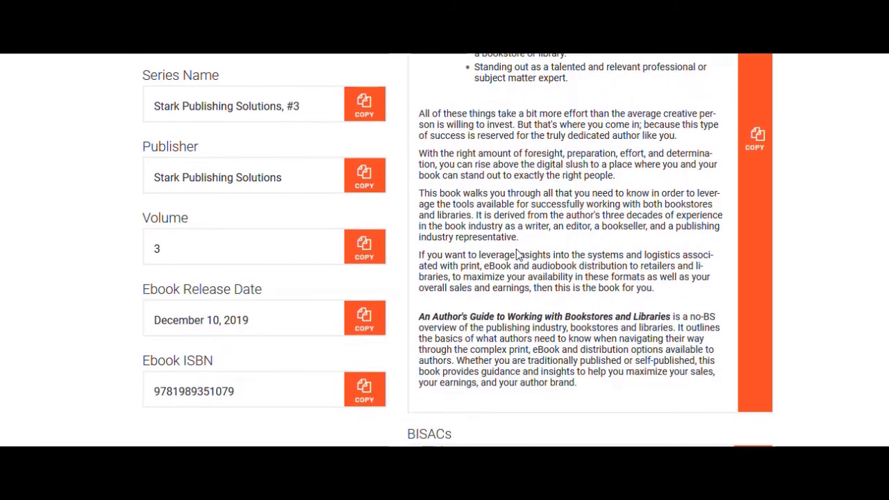
scroll(517, 254, down, 2)
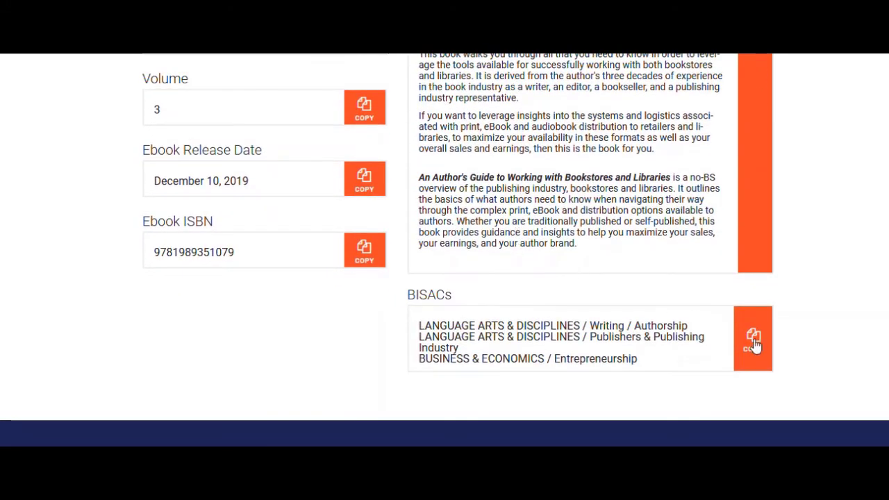
- Return to the ebook price, recheck the complete territorial price list, and close it
scroll(549, 285, up, 4)
scroll(549, 281, up, 4)
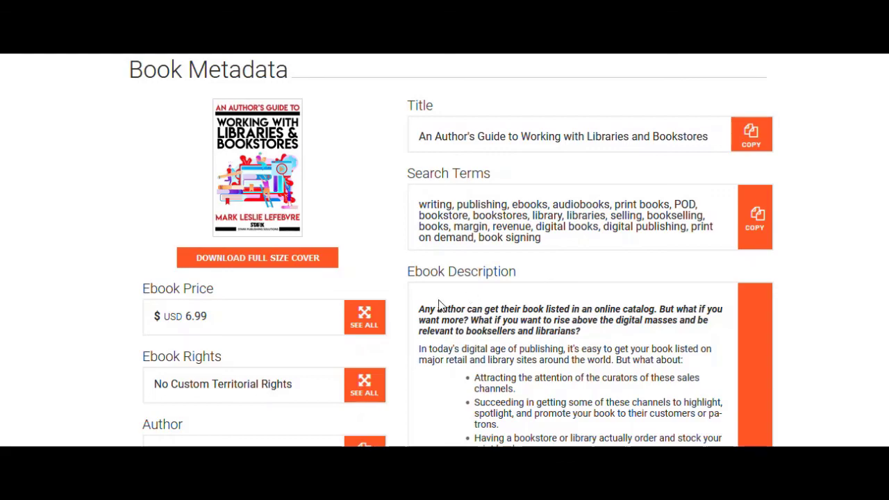
click(372, 318)
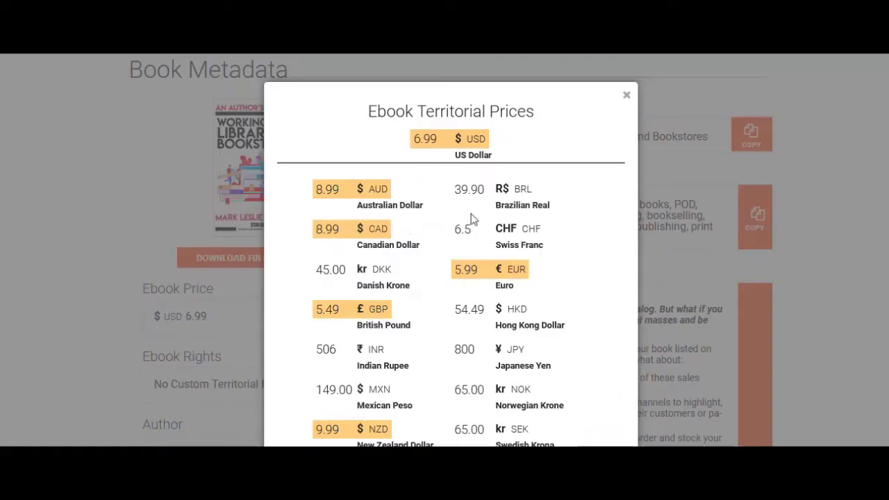
click(626, 96)
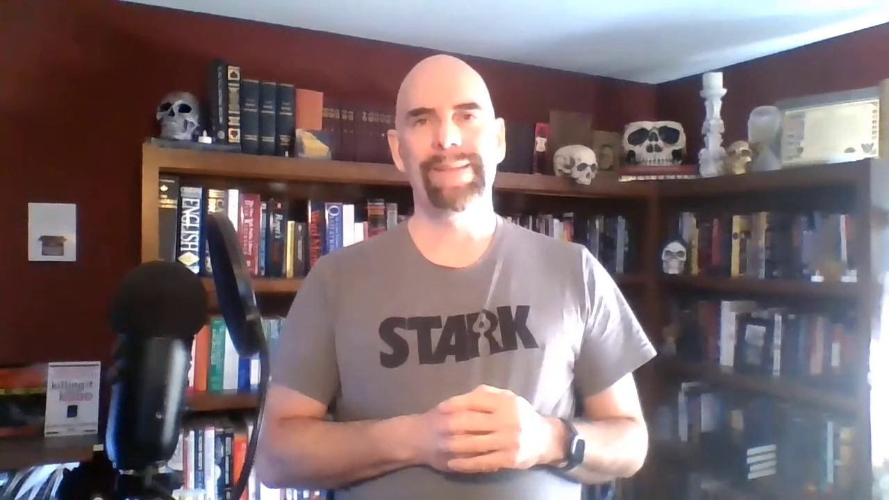